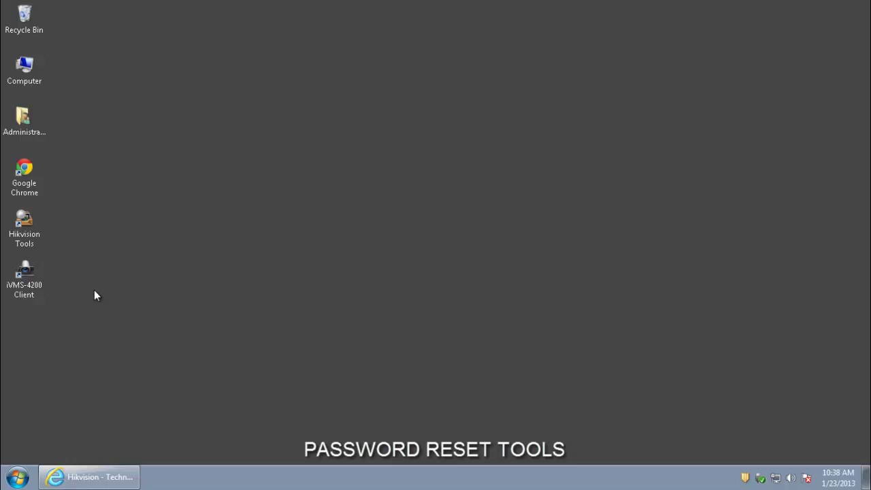
# Select the Hikvision Tools and iVMS-4200 Client desktop icons, then clear the selection.
pyautogui.click(24, 227)
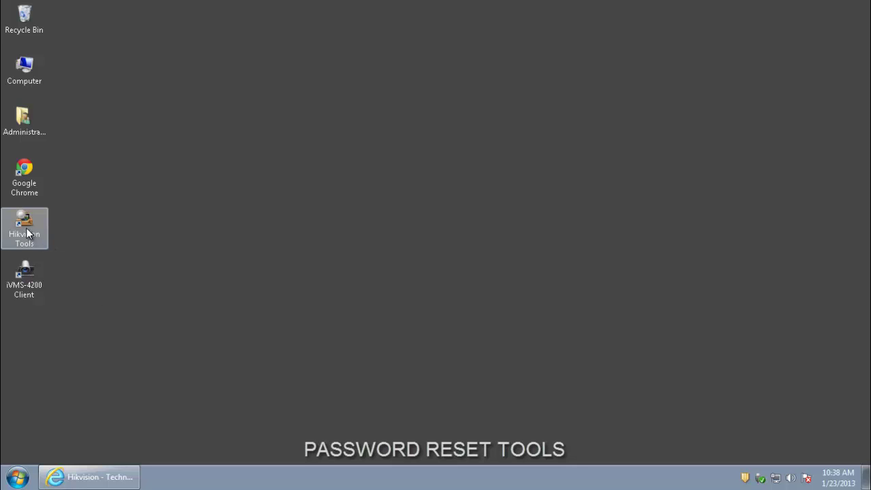
pyautogui.click(26, 289)
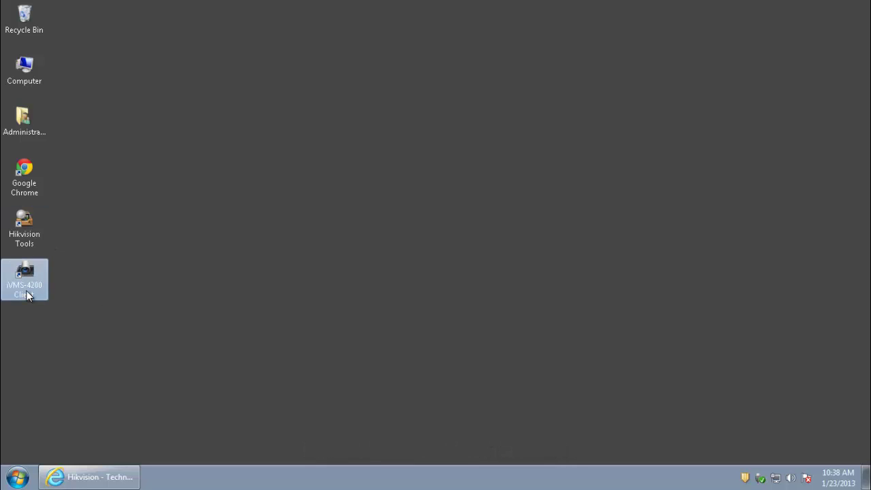
pyautogui.click(83, 330)
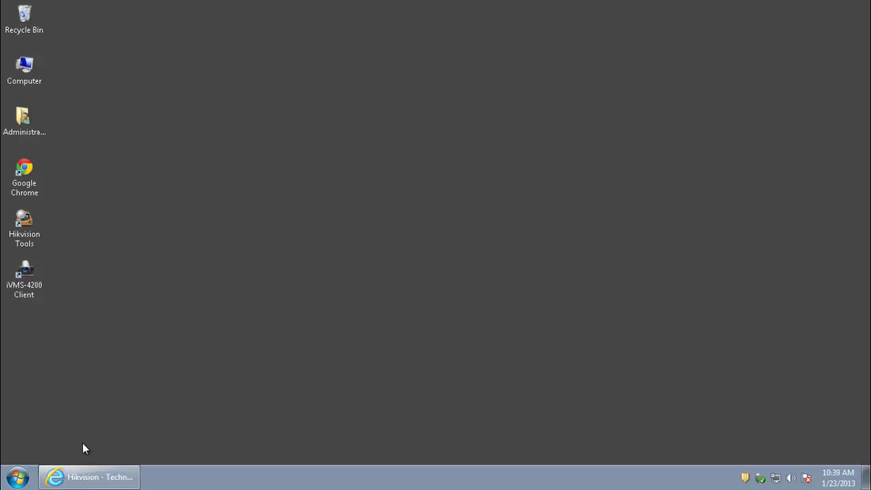
# In Internet Explorer, show the Hikvision Support Download page's Client Software list, including iVMS-4200 v1.03.00.03.
pyautogui.click(89, 476)
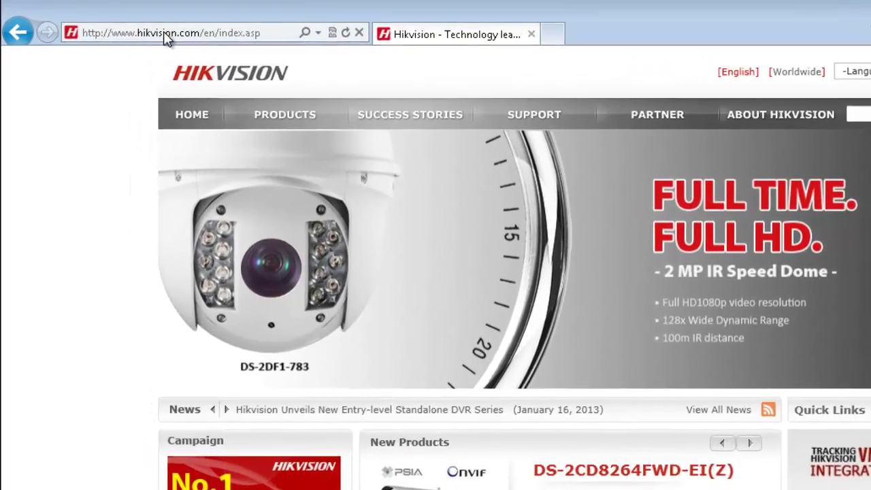
pyautogui.click(163, 34)
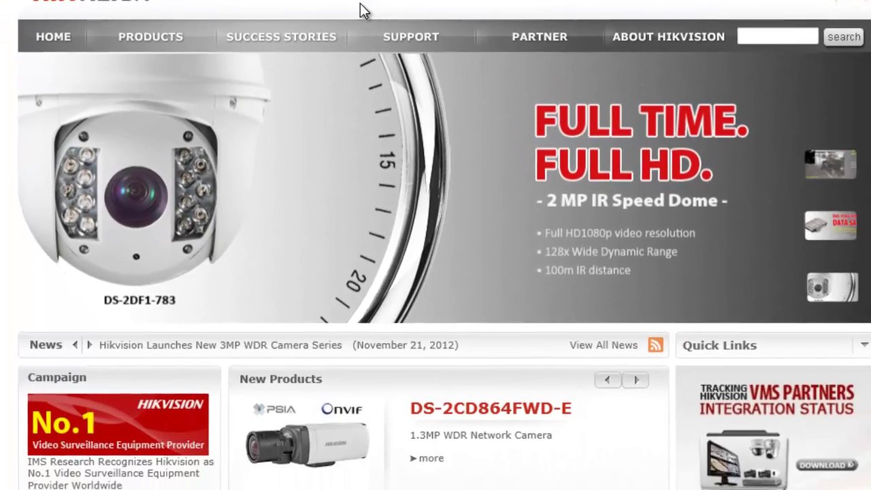
pyautogui.moveTo(391, 41)
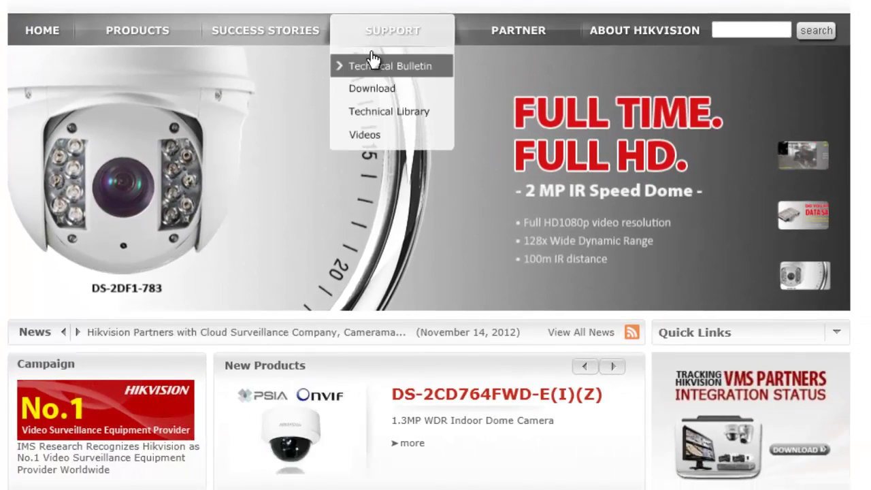
pyautogui.click(374, 95)
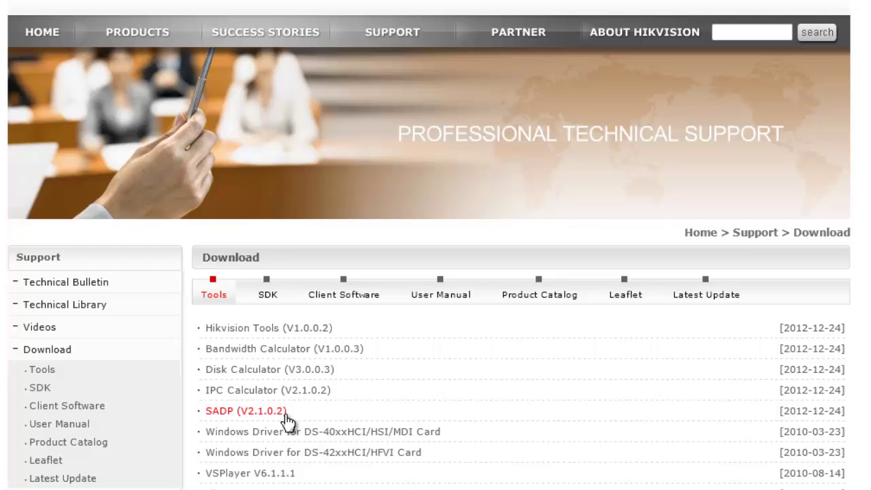
pyautogui.click(366, 305)
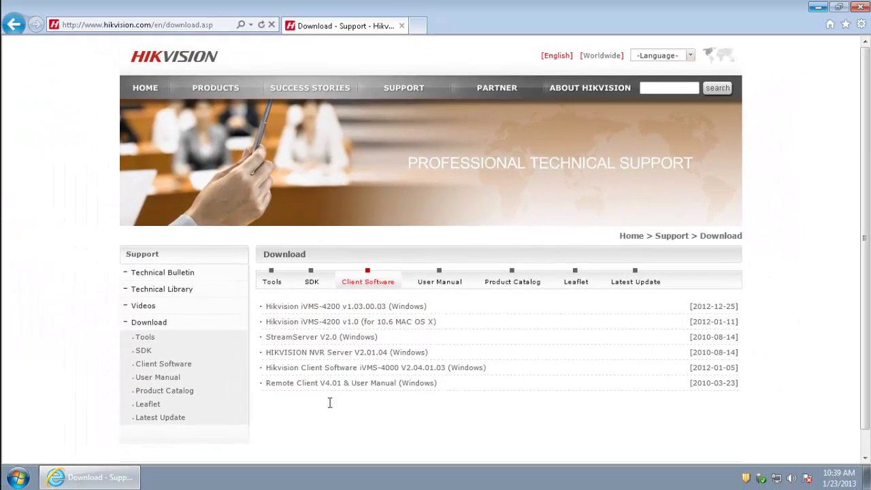
# Minimize the browser, launch Hikvision Tools maximized, and start SADP listing 38 online devices.
pyautogui.click(822, 11)
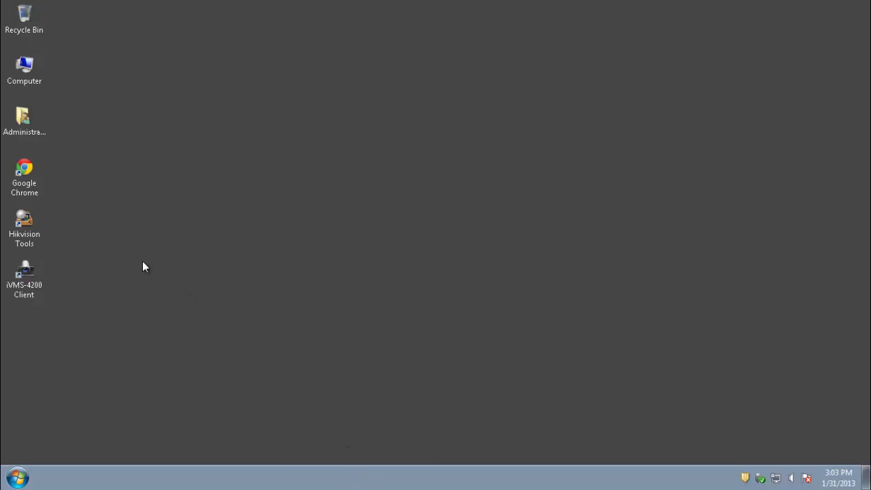
pyautogui.doubleClick(28, 223)
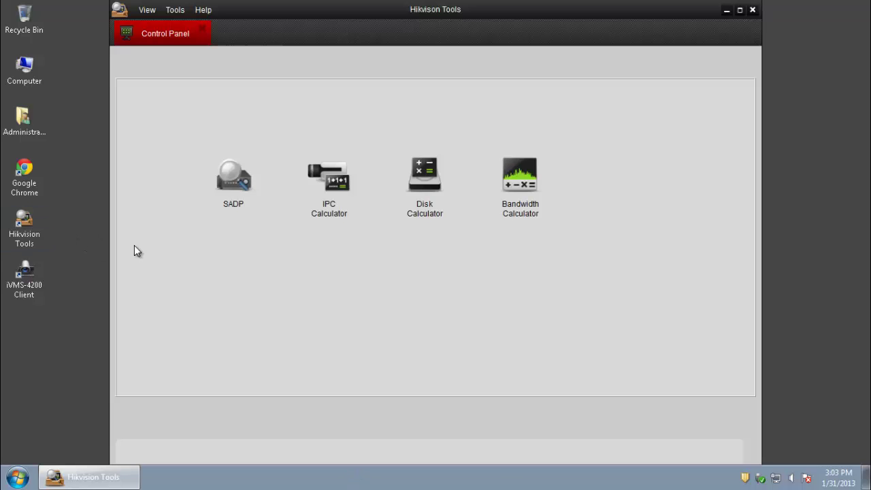
pyautogui.click(740, 10)
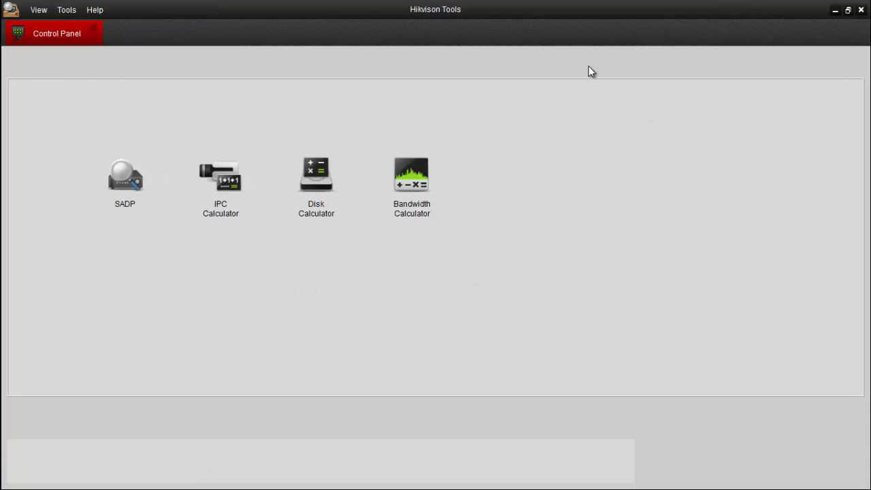
pyautogui.click(127, 192)
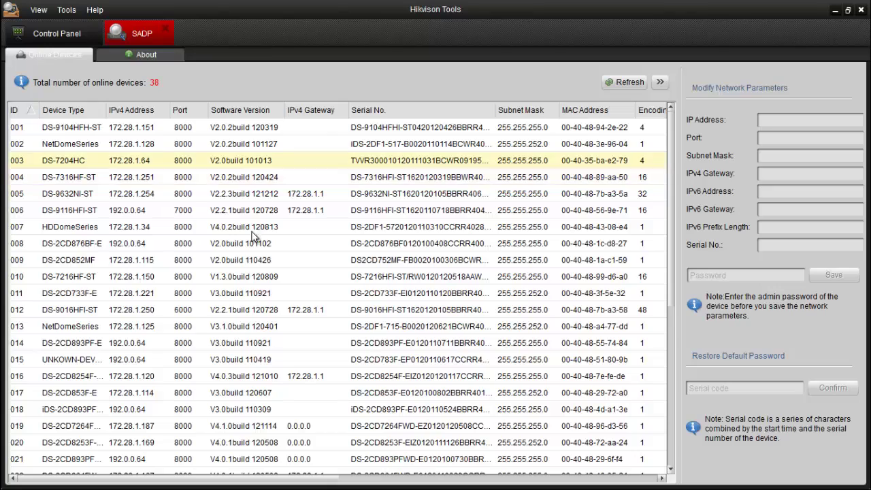
# Sort SADP's devices by IPv4 address and select the DS-9016HFI-ST at 172.28.1.250.
pyautogui.moveTo(668, 292); pyautogui.dragTo(673, 375)
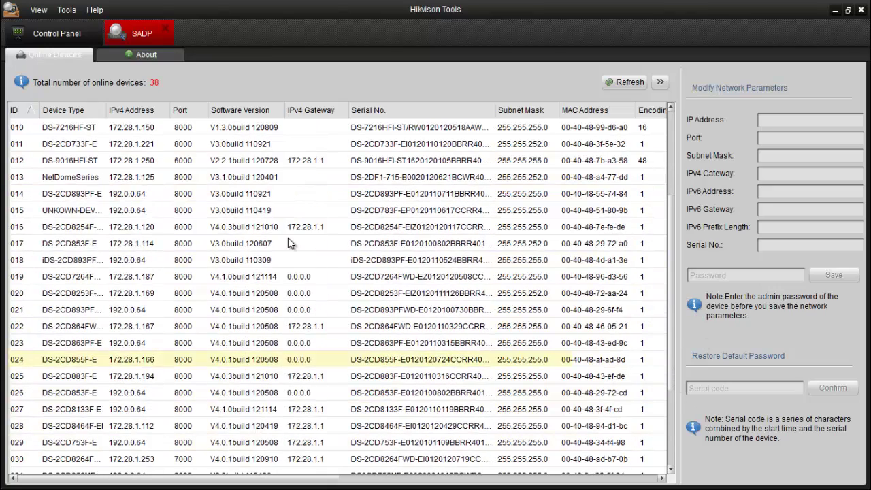
pyautogui.click(136, 109)
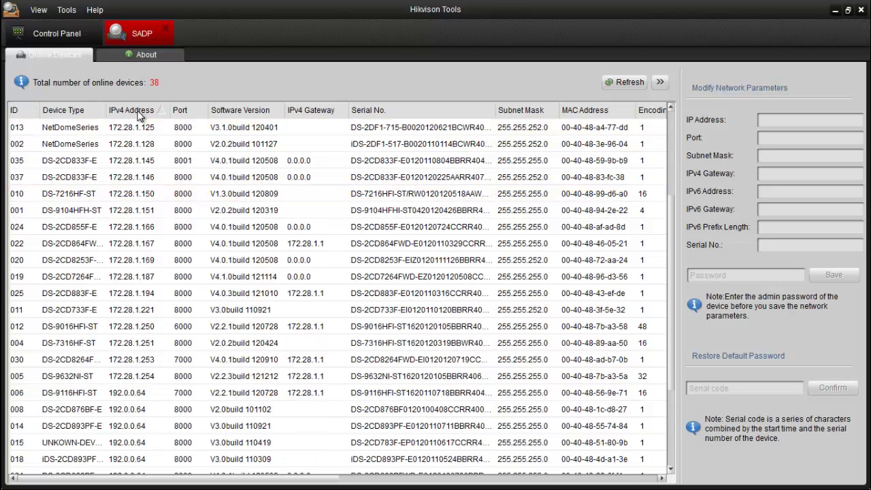
pyautogui.click(135, 327)
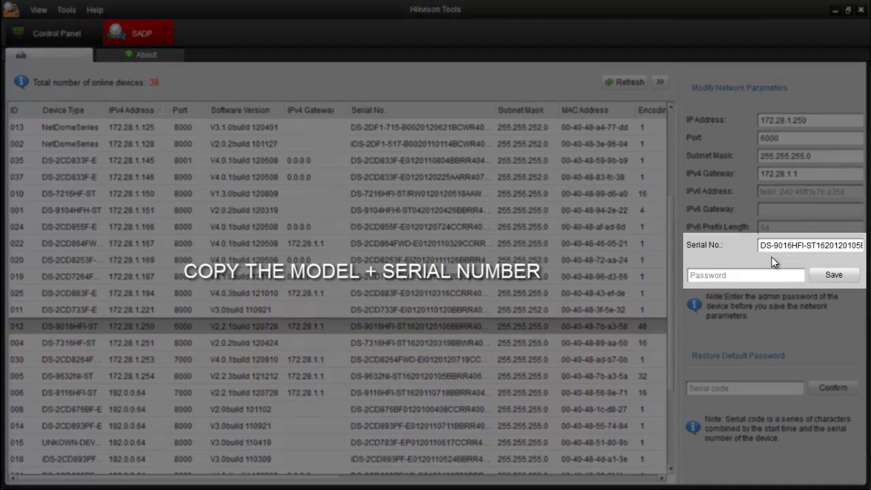
pyautogui.click(763, 250)
pyautogui.moveTo(761, 252); pyautogui.dragTo(857, 256)
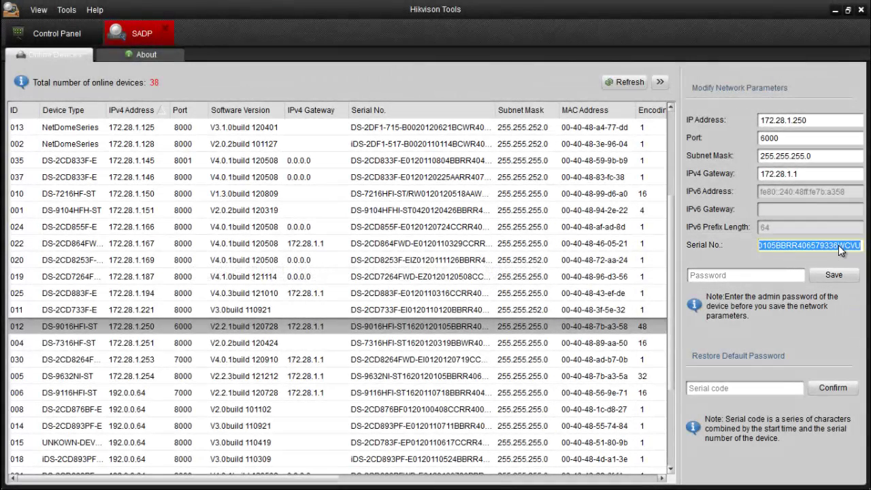
pyautogui.rightClick(846, 248)
pyautogui.click(844, 258)
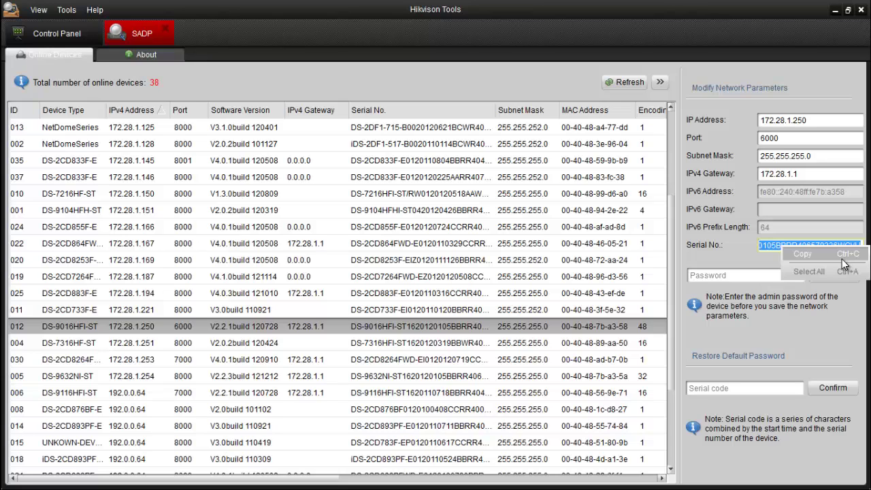
pyautogui.click(824, 336)
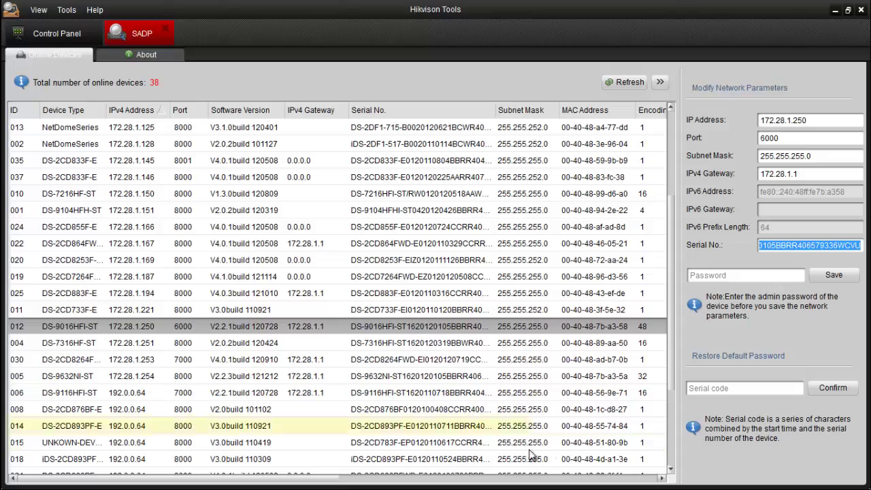
pyautogui.moveTo(317, 481); pyautogui.dragTo(504, 481)
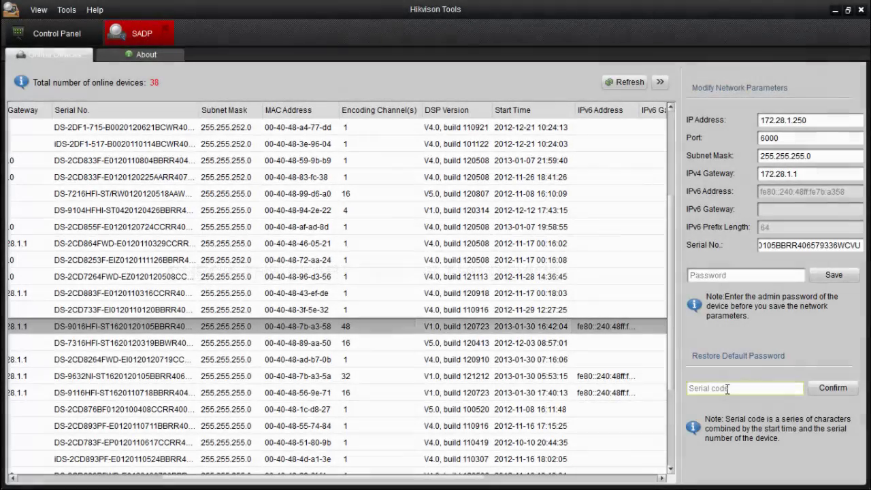
pyautogui.click(746, 390)
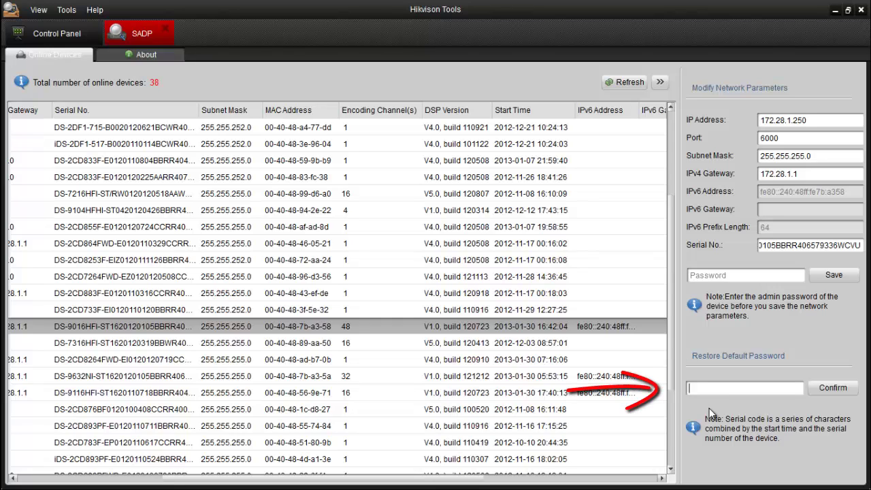
# Paste the serial code into SADP's Serial code box, confirm, and close the recovery success notice.
pyautogui.rightClick(704, 387)
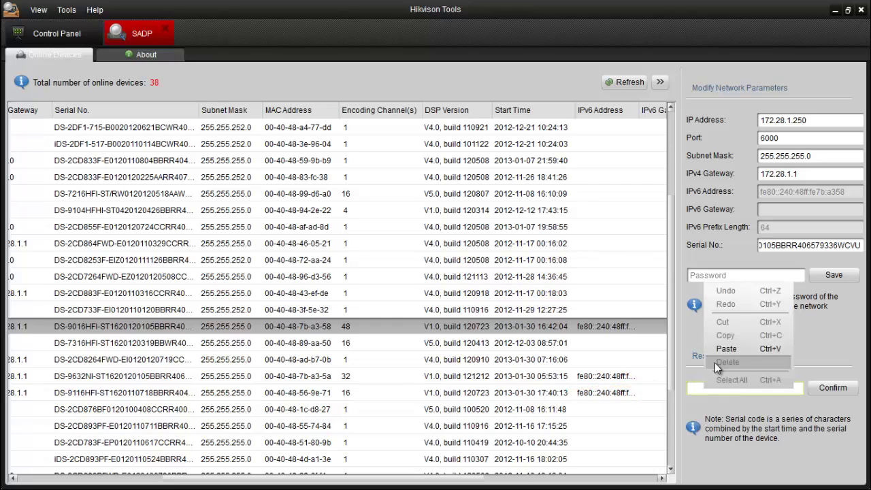
pyautogui.click(716, 352)
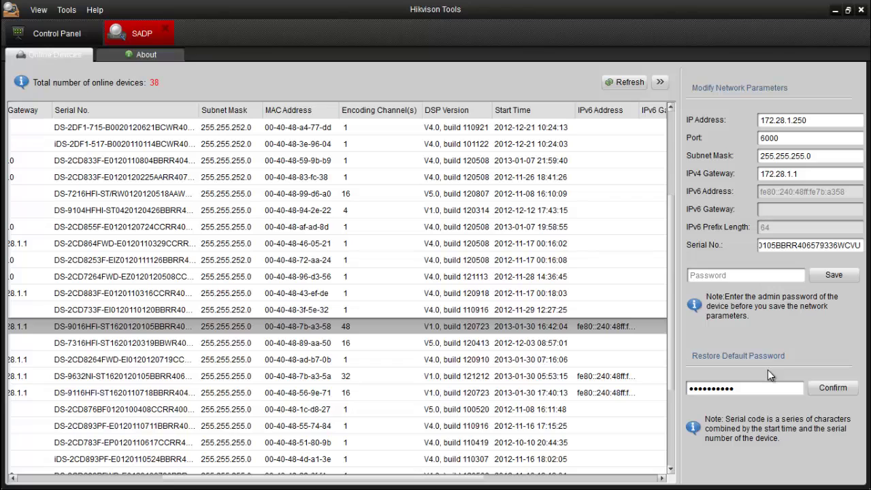
pyautogui.click(820, 387)
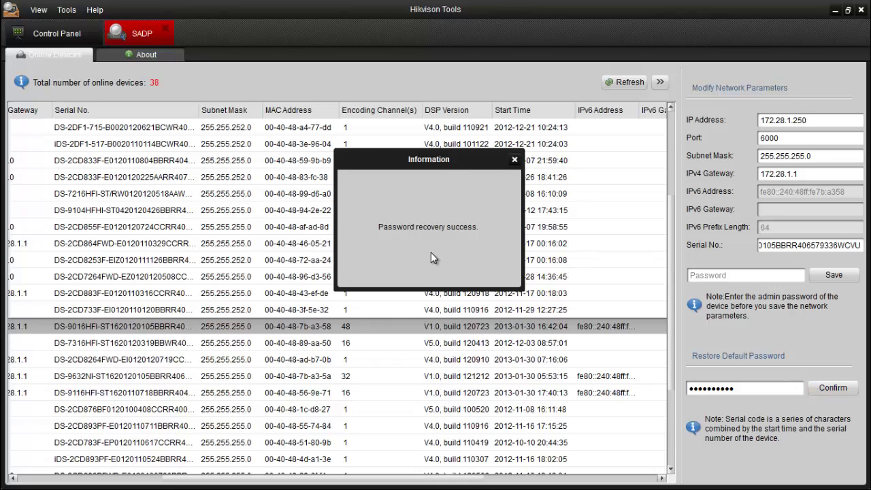
pyautogui.click(515, 160)
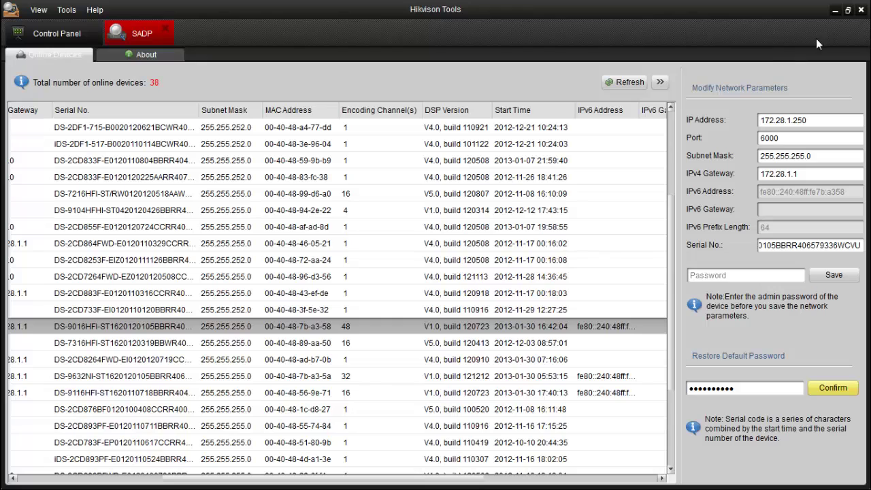
# Quit Hikvision Tools, confirming the exit.
pyautogui.click(862, 12)
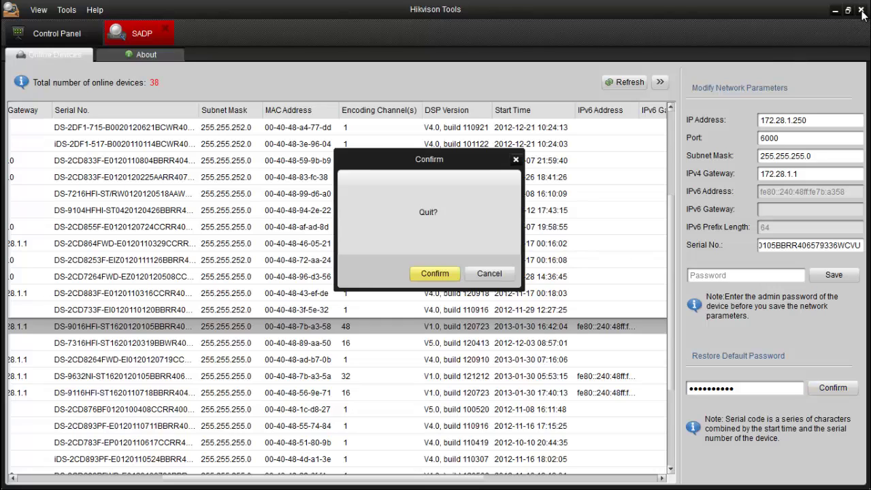
pyautogui.click(435, 273)
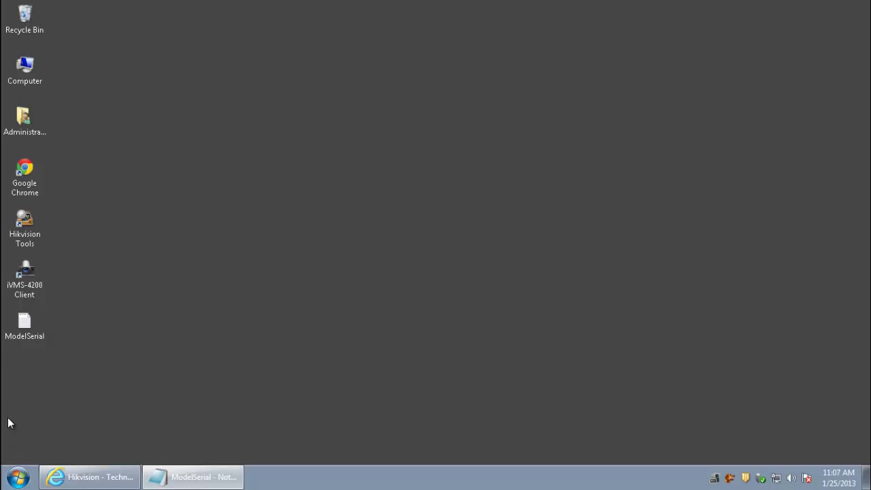
# Launch iVMS-4200, cancel the camera Wizard, and go to the empty Device Management page.
pyautogui.doubleClick(26, 279)
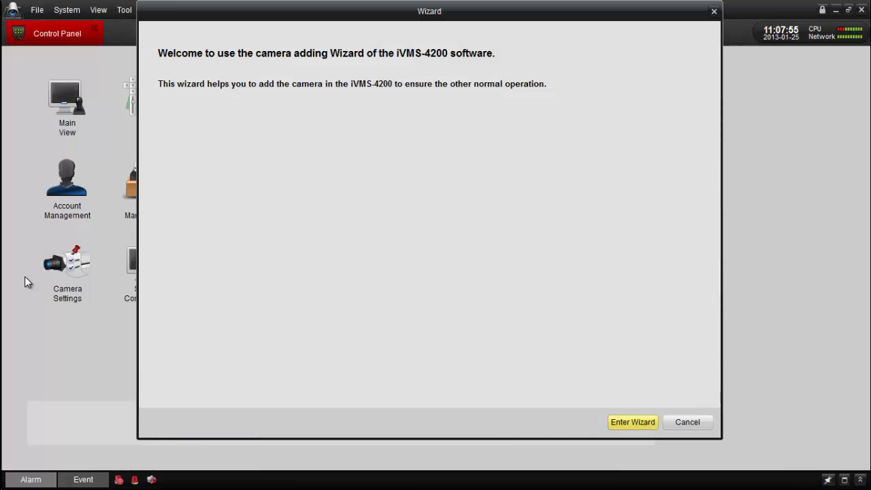
pyautogui.click(676, 426)
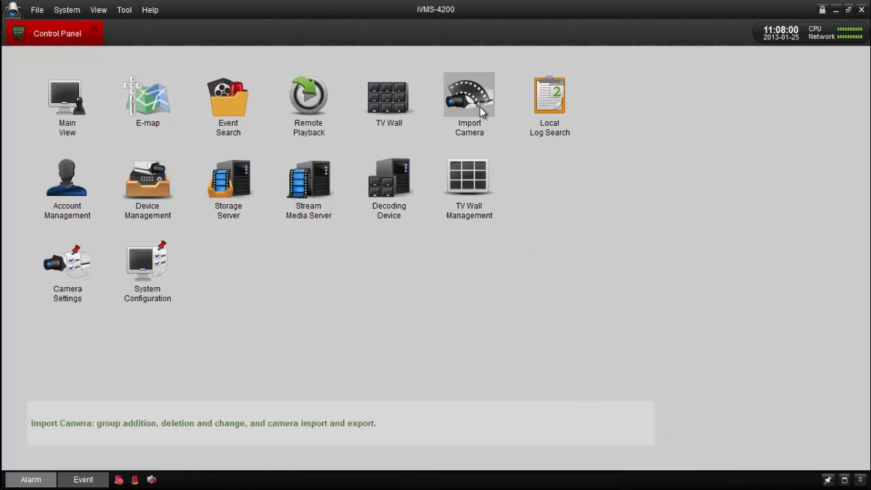
pyautogui.click(156, 196)
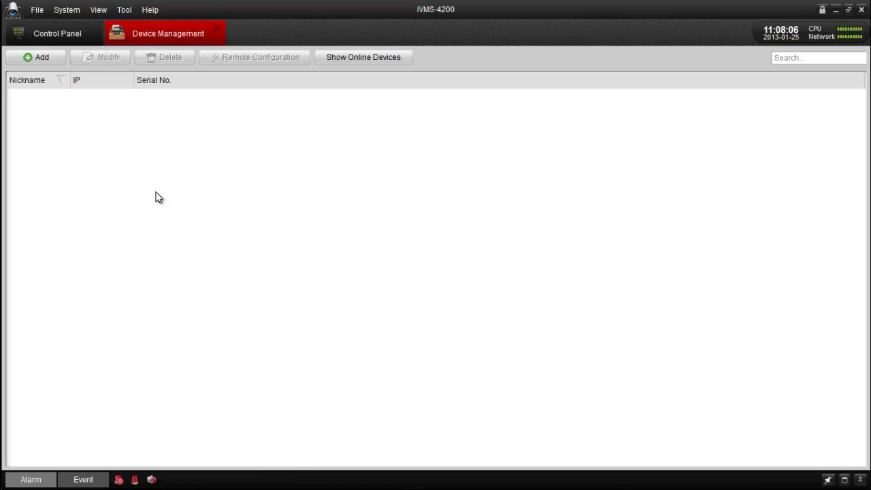
# List the online devices sorted by IP and select the DS-9016HFI-ST at 172.28.1.250.
pyautogui.click(340, 62)
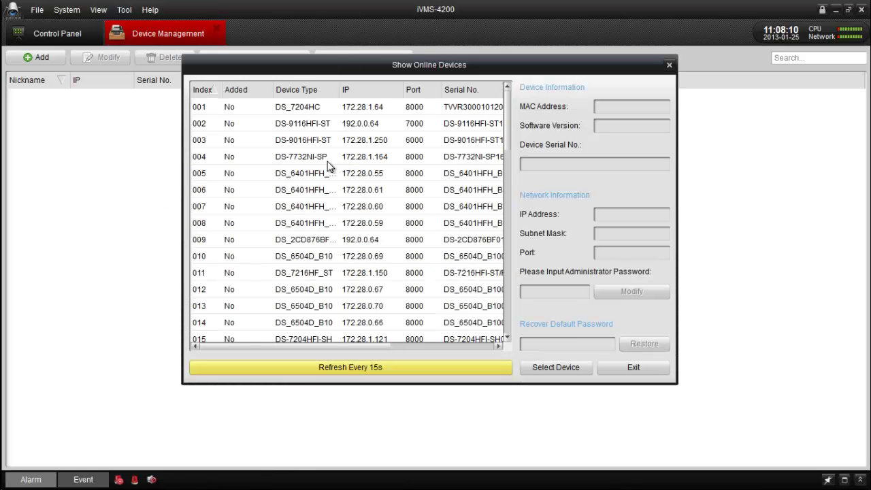
pyautogui.moveTo(510, 129); pyautogui.dragTo(502, 184)
pyautogui.click(376, 92)
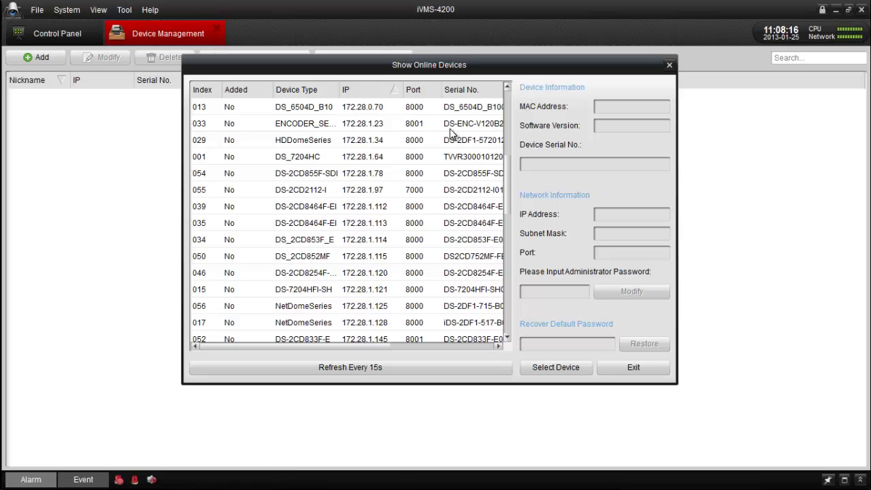
pyautogui.moveTo(504, 168); pyautogui.dragTo(506, 225)
pyautogui.scroll(-1, 360, 224)
pyautogui.click(362, 262)
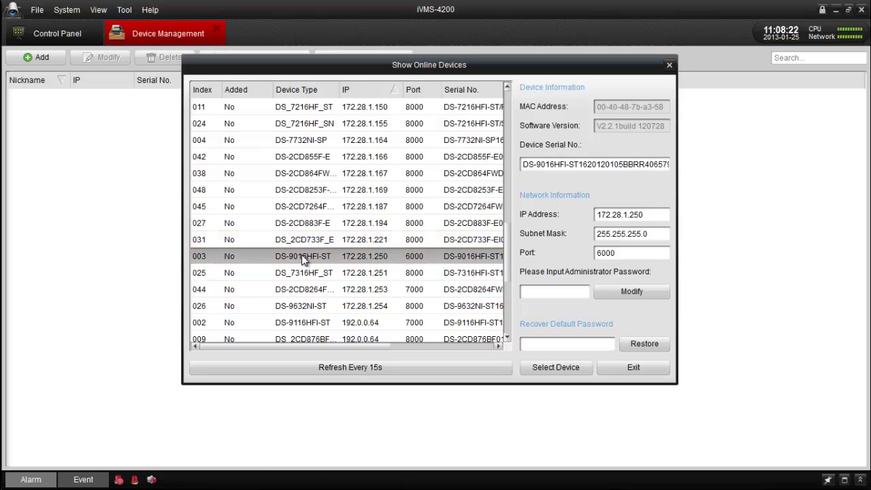
# Paste the serial code into Recover Default Password, restore it, and close the online list.
pyautogui.moveTo(300, 345); pyautogui.dragTo(435, 346)
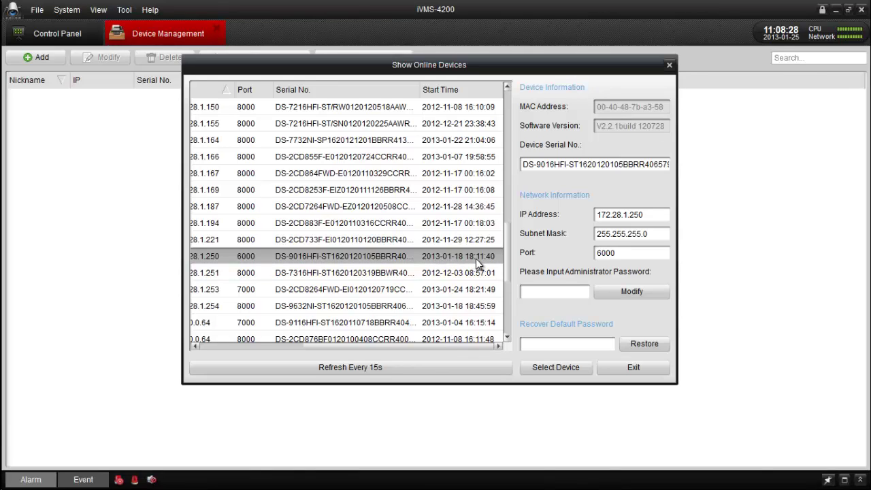
pyautogui.click(539, 346)
pyautogui.rightClick(538, 347)
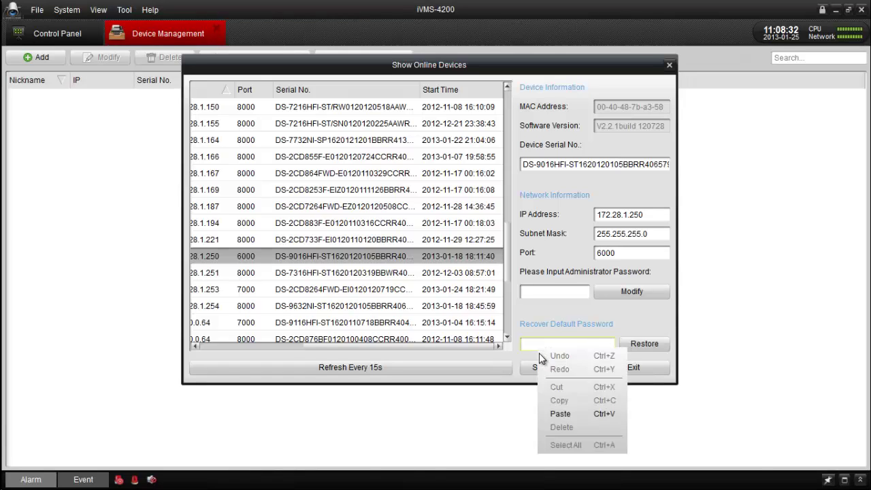
pyautogui.click(549, 413)
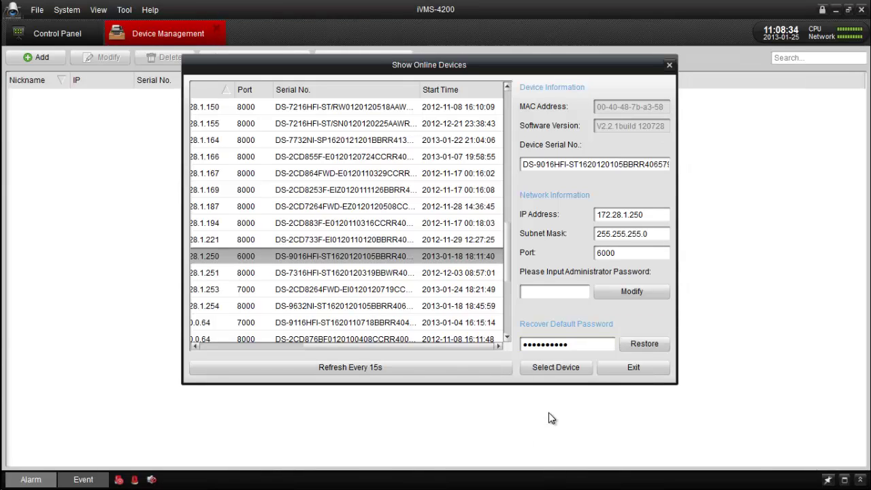
pyautogui.click(632, 342)
pyautogui.click(632, 368)
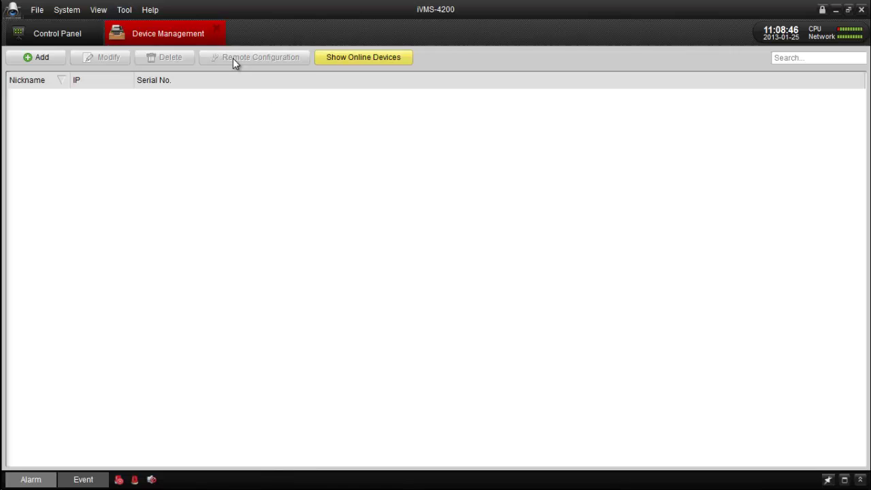
# From Import Camera > Add Device, list online devices by IP and select 172.28.1.250.
pyautogui.click(216, 31)
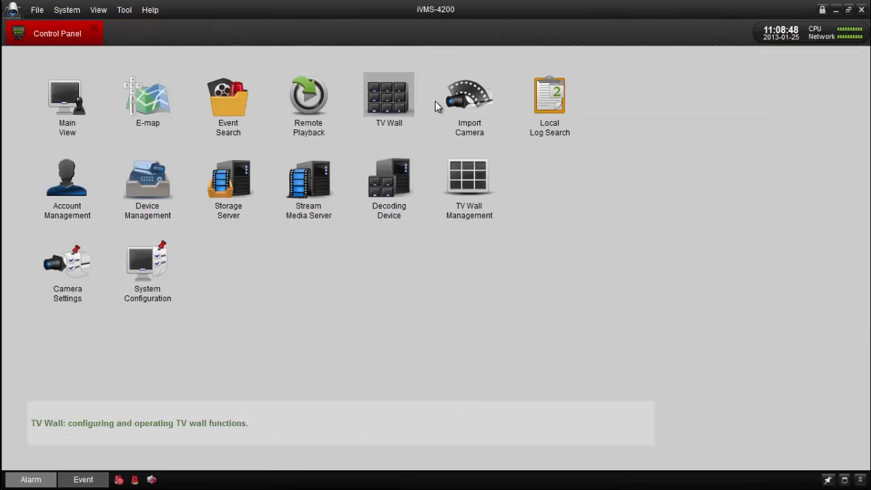
pyautogui.click(457, 110)
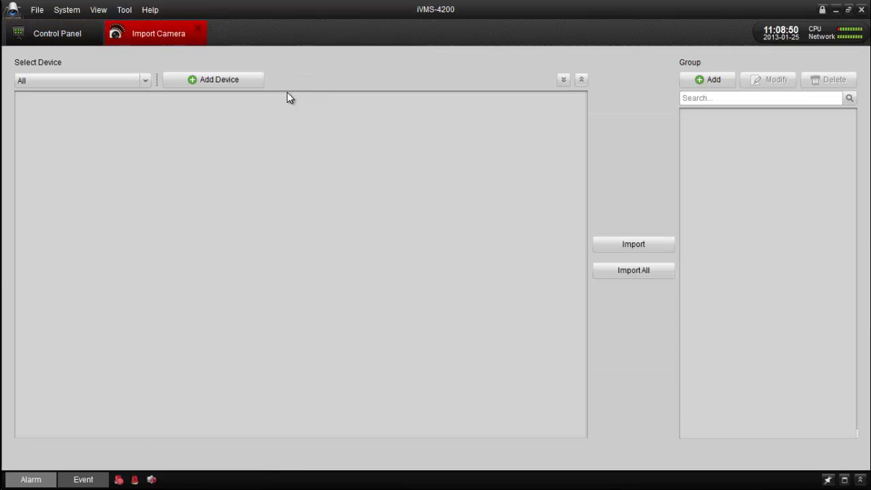
pyautogui.click(244, 83)
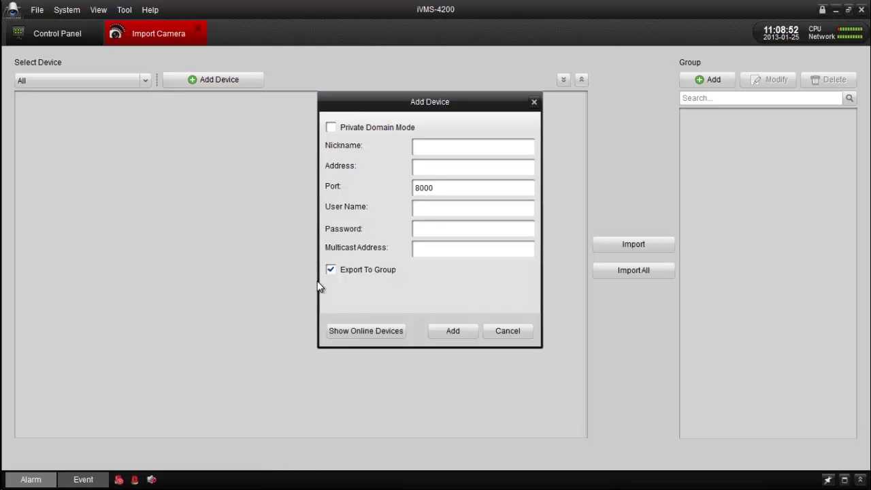
pyautogui.click(344, 331)
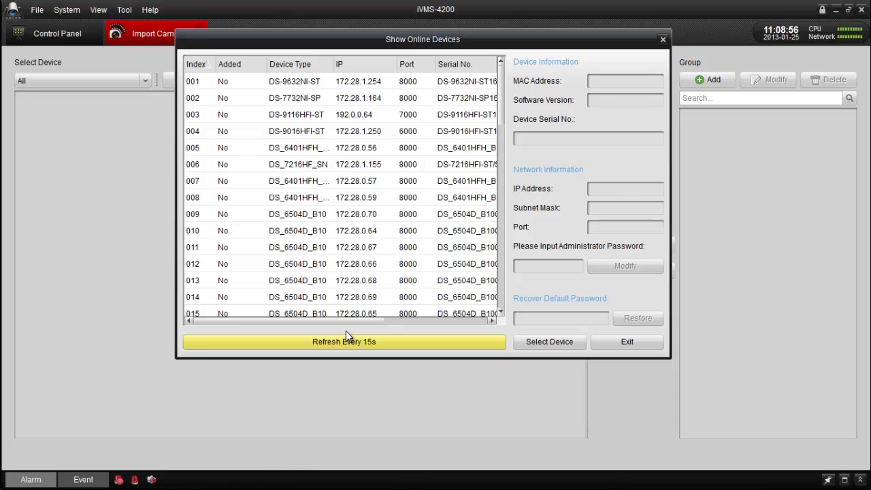
pyautogui.click(364, 65)
pyautogui.moveTo(500, 114); pyautogui.dragTo(500, 242)
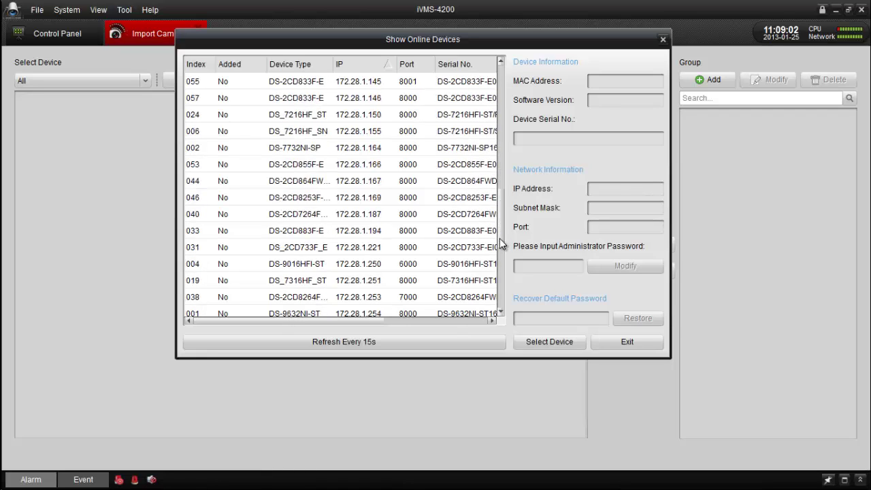
pyautogui.click(343, 264)
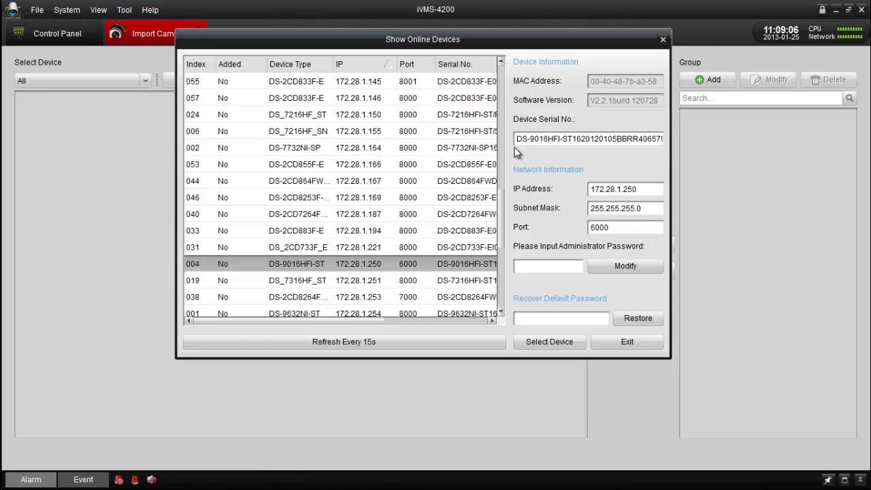
# Paste the serial code into the recovery field and restore the recorder's default password.
pyautogui.click(530, 318)
pyautogui.rightClick(531, 319)
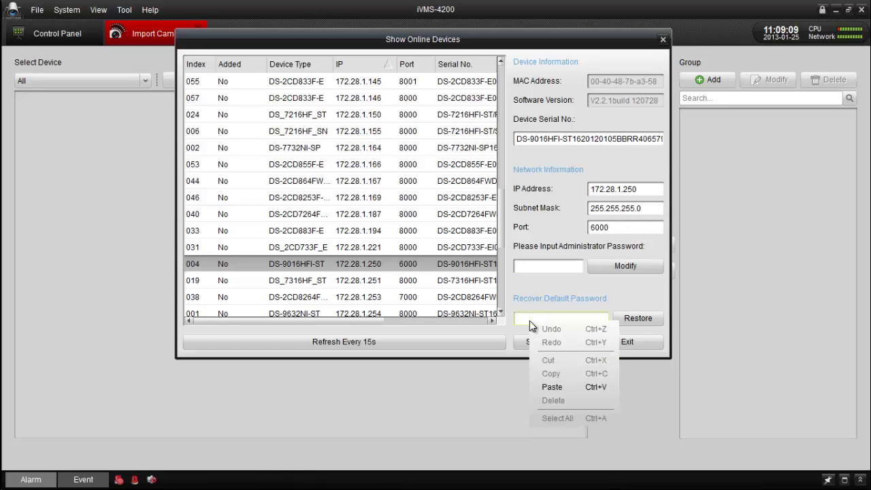
pyautogui.click(540, 386)
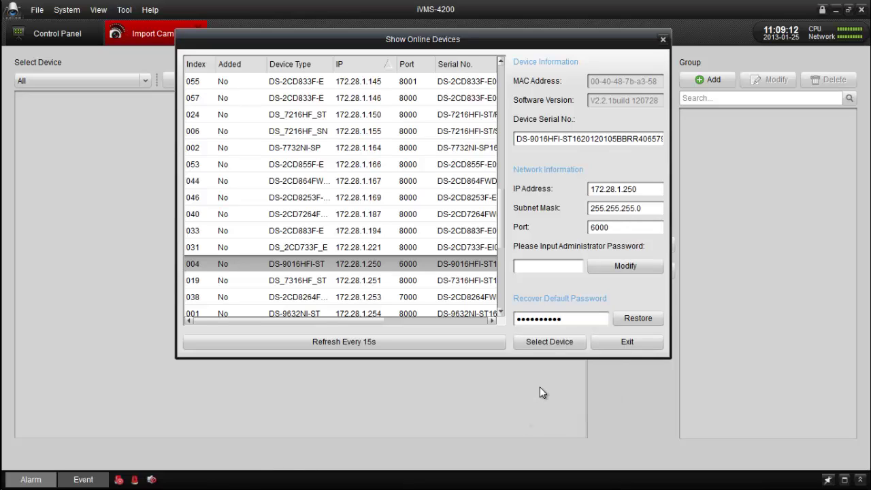
pyautogui.click(623, 320)
# Close the online list and Add Device dialog, then quit iVMS-4200 with Yes.
pyautogui.click(627, 342)
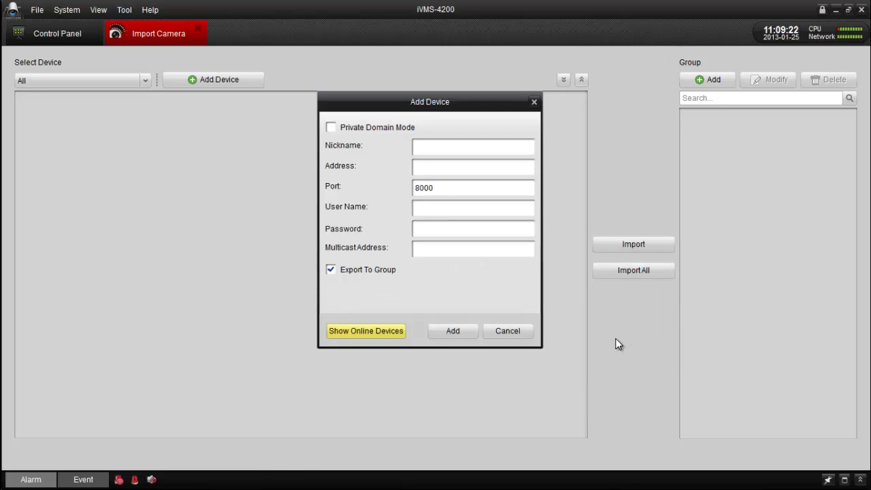
pyautogui.click(520, 331)
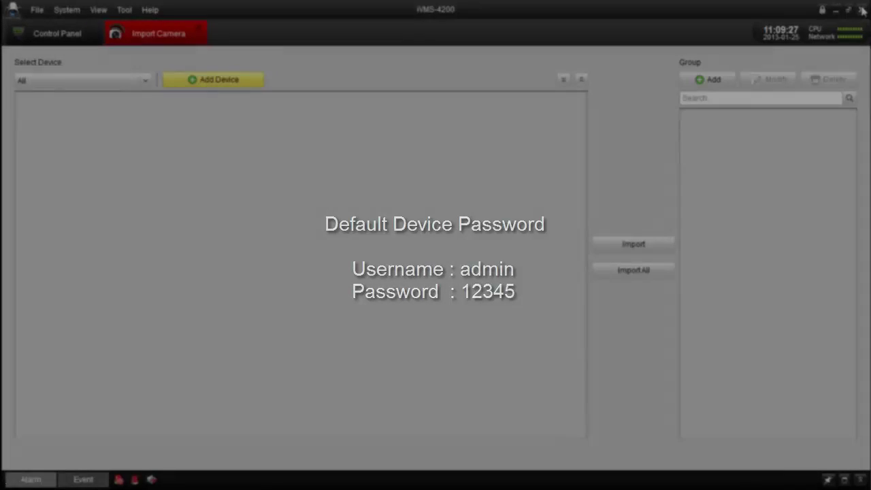
pyautogui.click(862, 10)
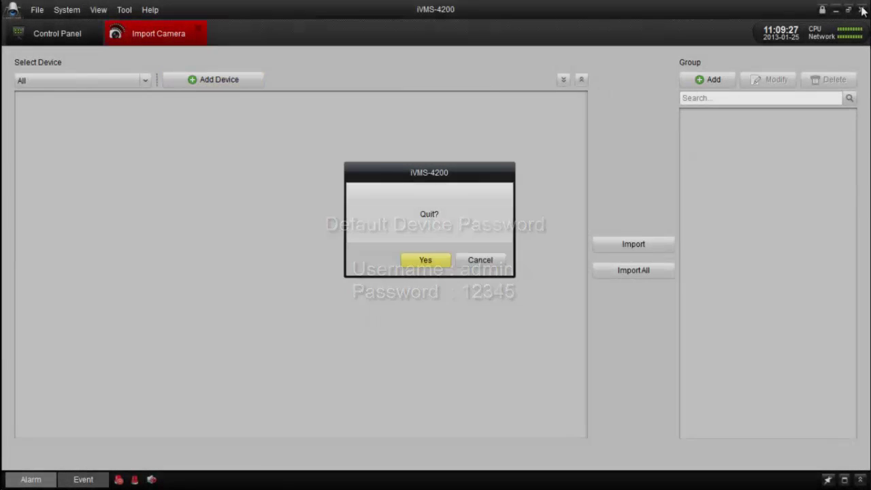
pyautogui.click(437, 266)
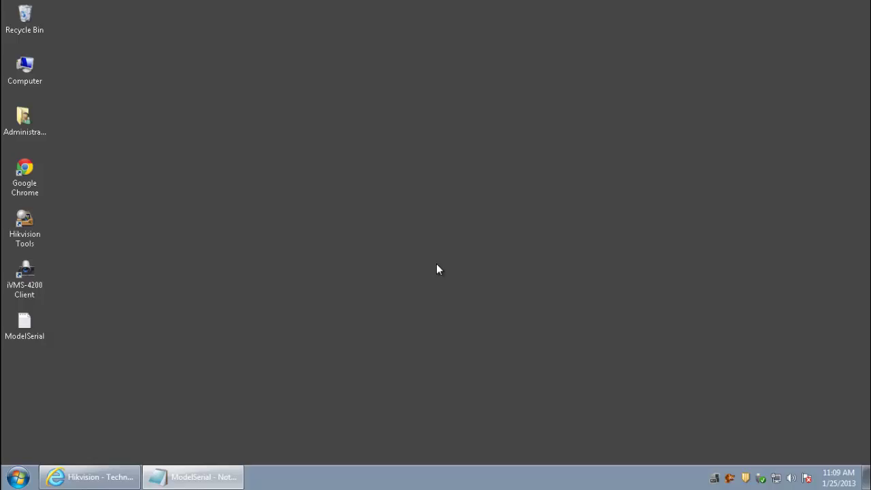